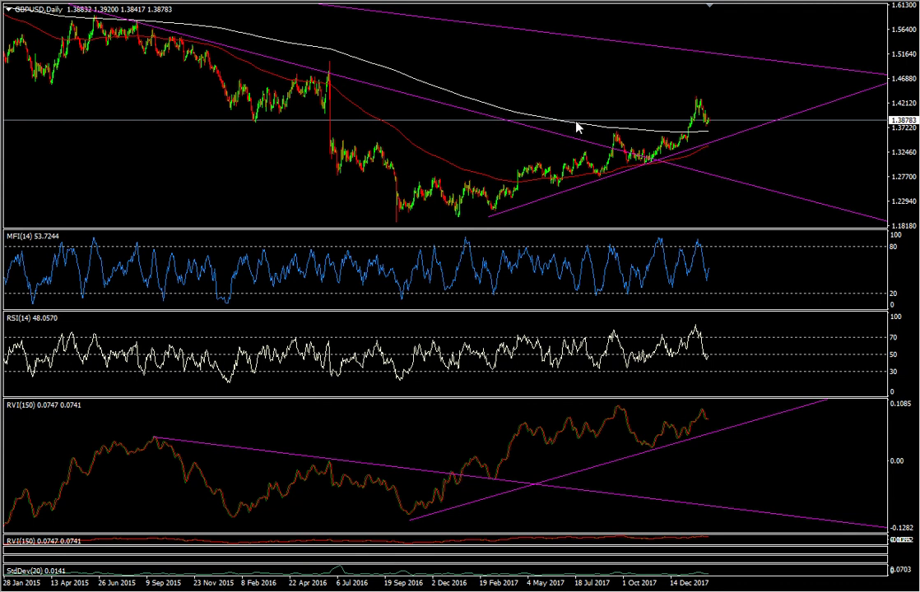
Turn off auto scroll and pan the Daily chart back to 2003, then forward to 2015–2017
mouse_move(580, 129)
right_click(110, 234)
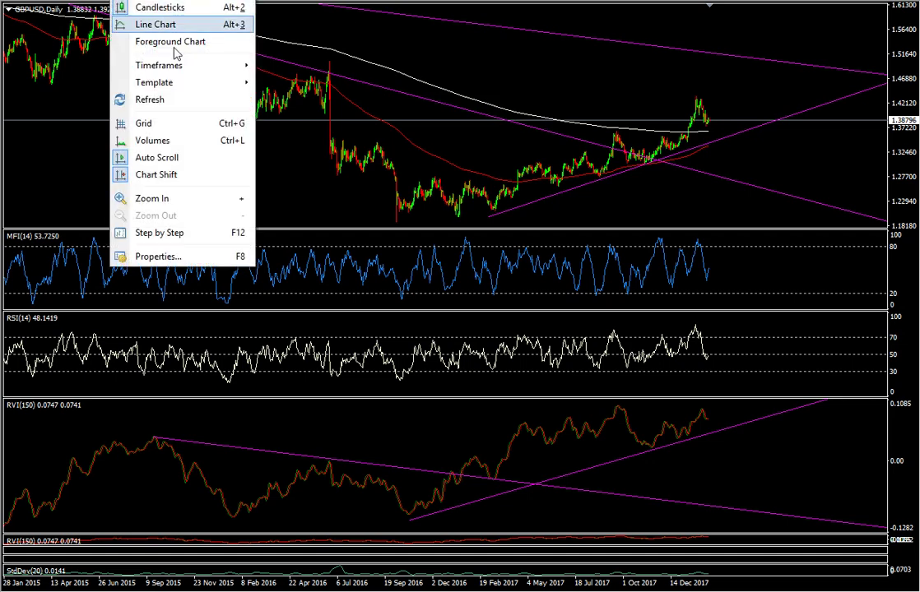
left_click(183, 170)
left_click_drag(239, 121, 760, 202)
left_click_drag(285, 184, 660, 181)
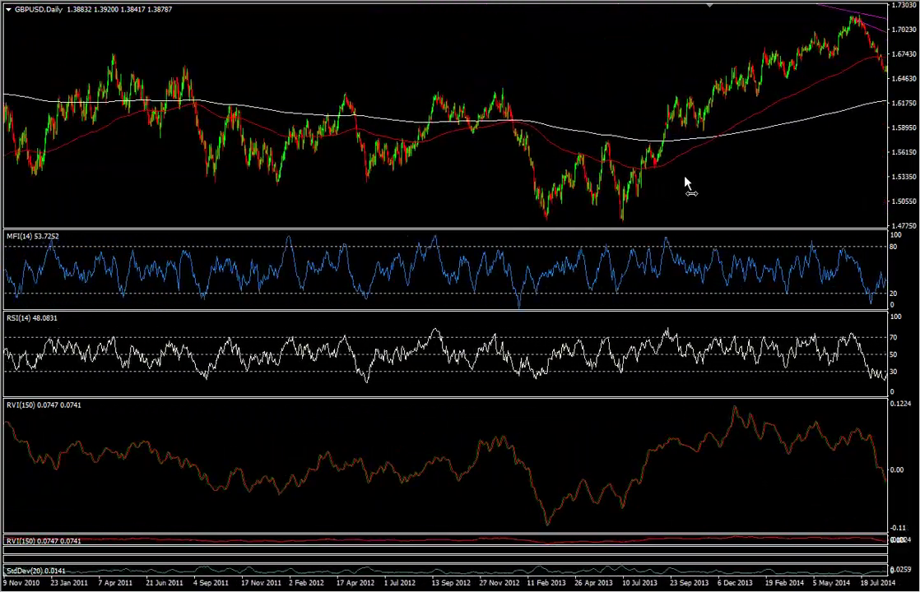
left_click_drag(219, 171, 441, 171)
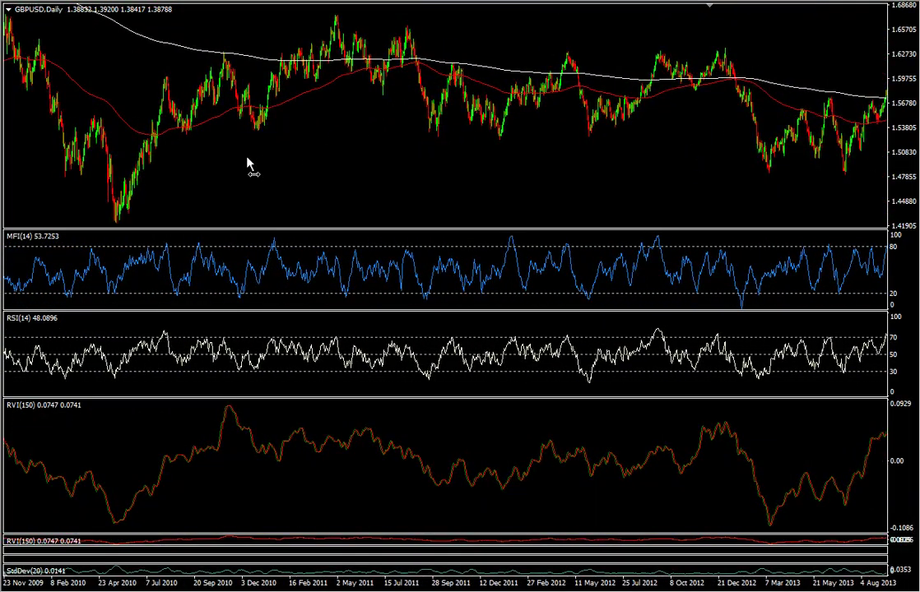
left_click_drag(247, 163, 919, 168)
left_click_drag(252, 147, 761, 221)
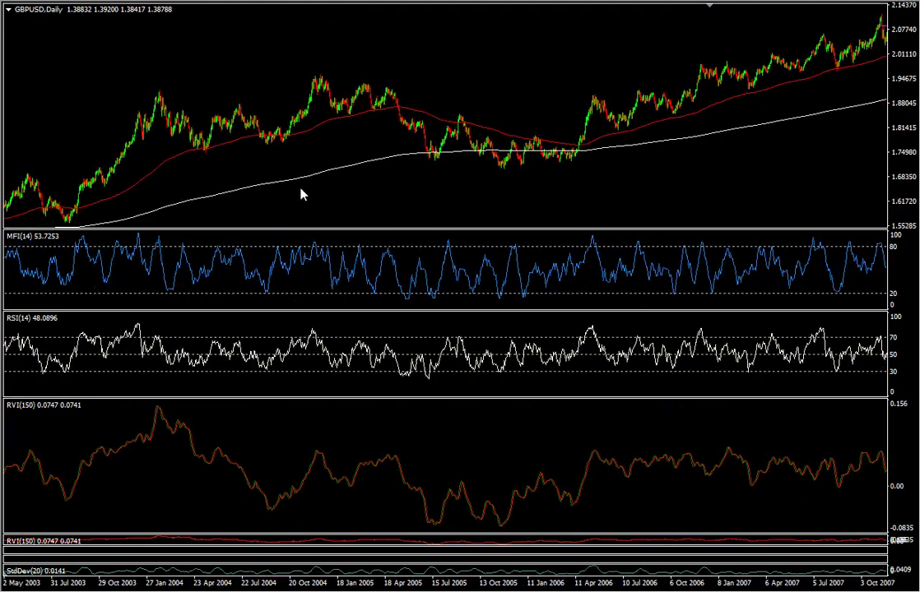
left_click_drag(733, 109, 441, 177)
left_click_drag(763, 140, 148, 117)
left_click_drag(420, 123, 205, 125)
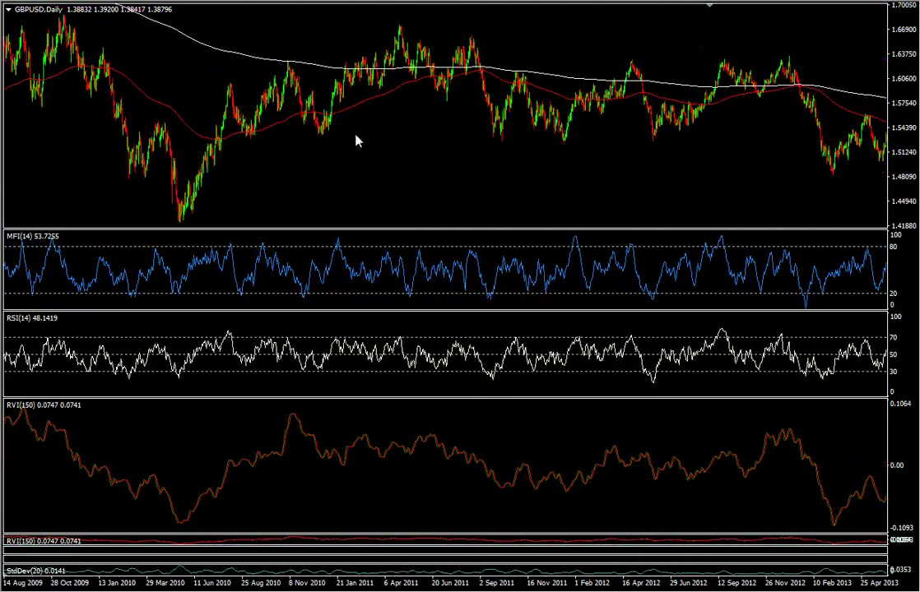
left_click_drag(706, 171, 345, 25)
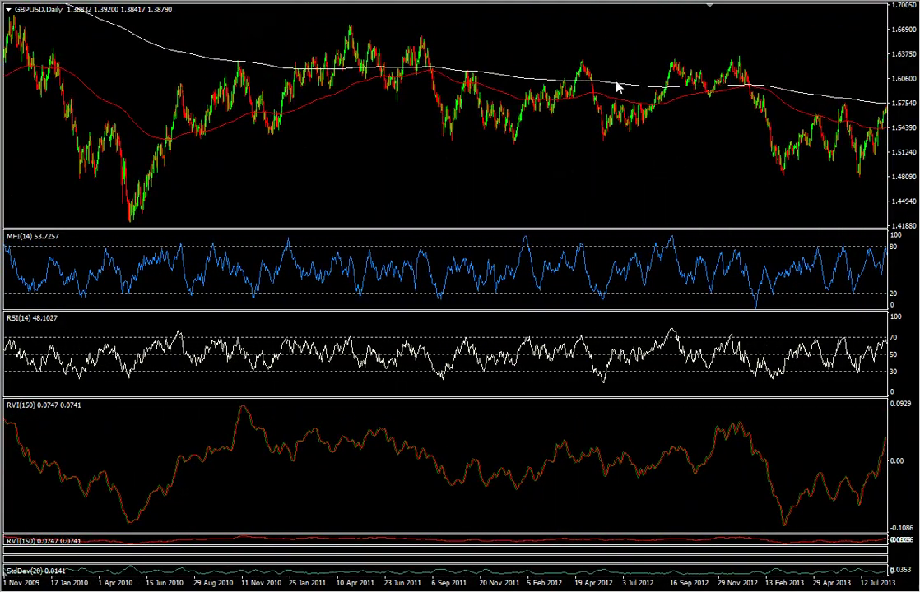
left_click_drag(727, 168, 189, 128)
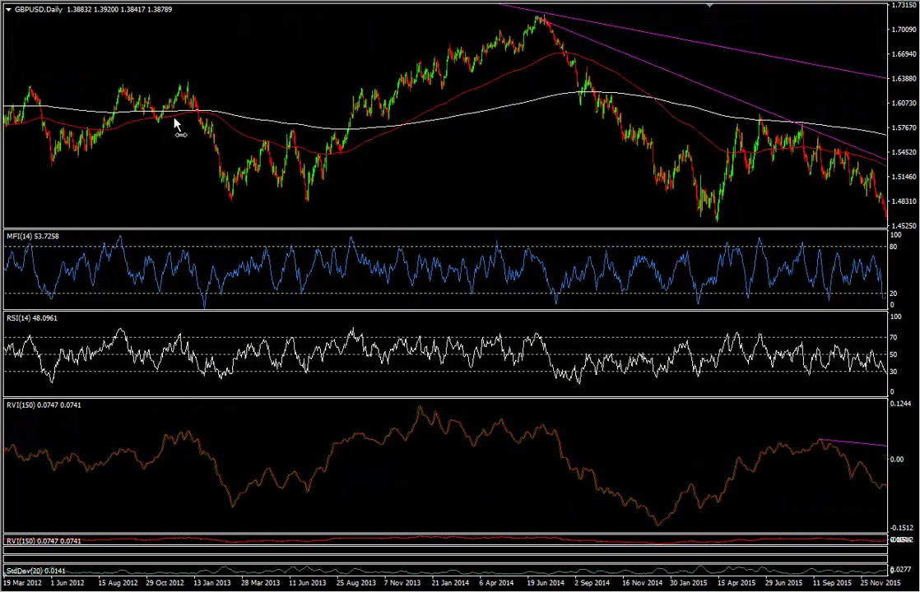
left_click_drag(485, 202, 374, 206)
left_click_drag(736, 195, 261, 165)
left_click_drag(425, 201, 302, 206)
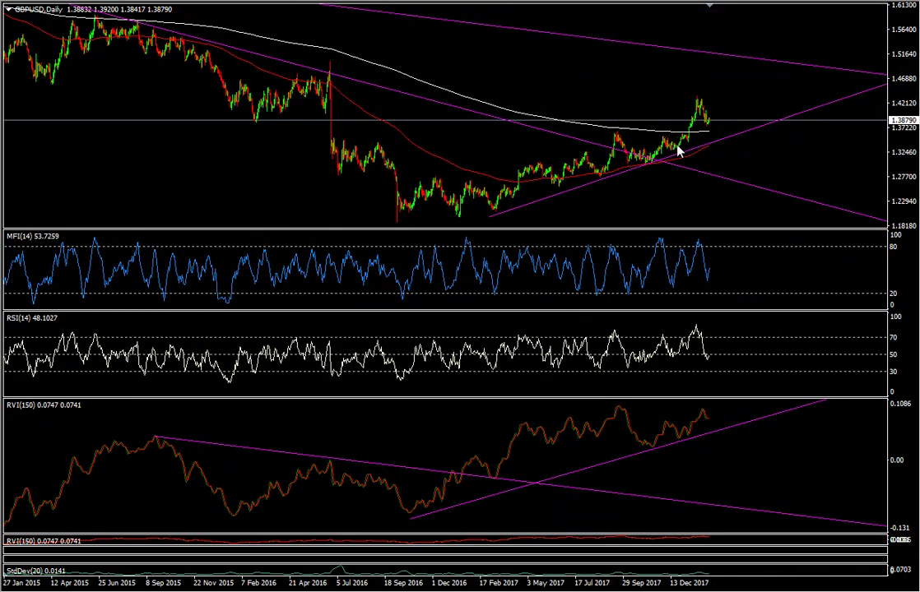
Change the MA(400) moving average's period to 100 in its properties
mouse_move(646, 164)
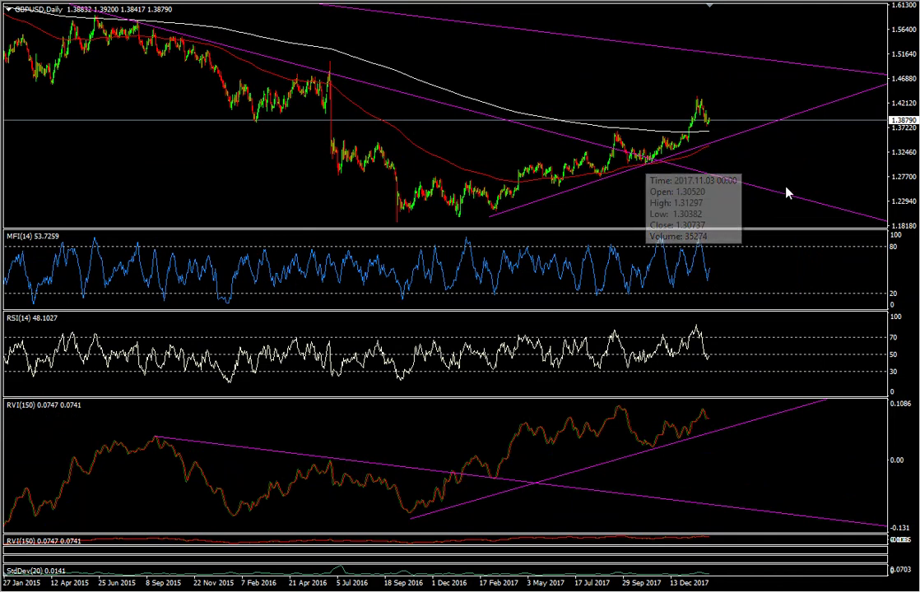
mouse_move(430, 158)
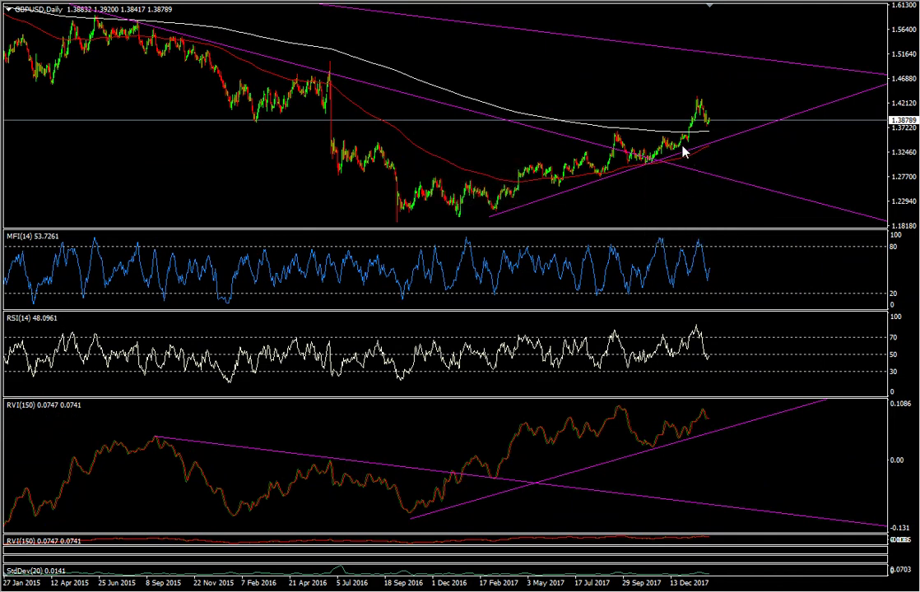
mouse_move(708, 126)
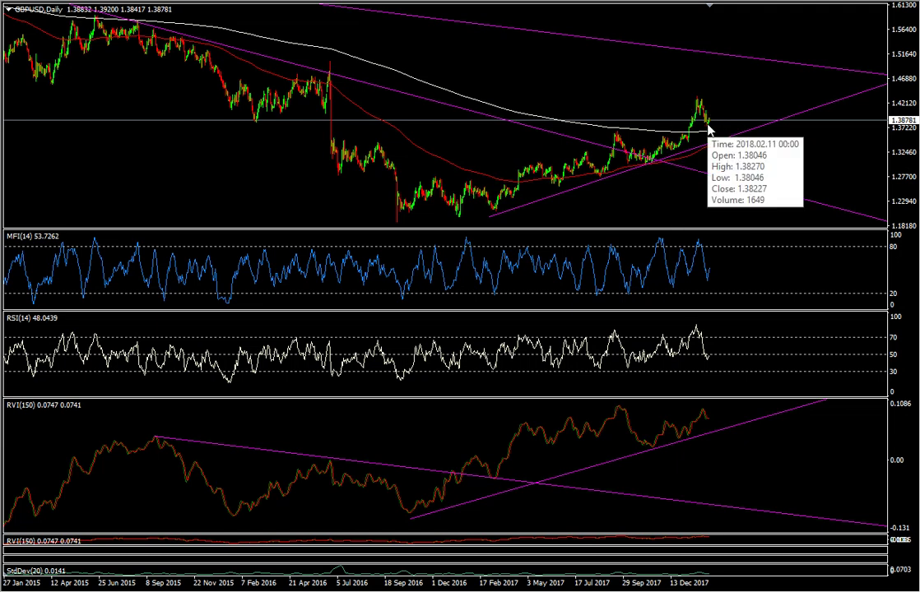
right_click(410, 78)
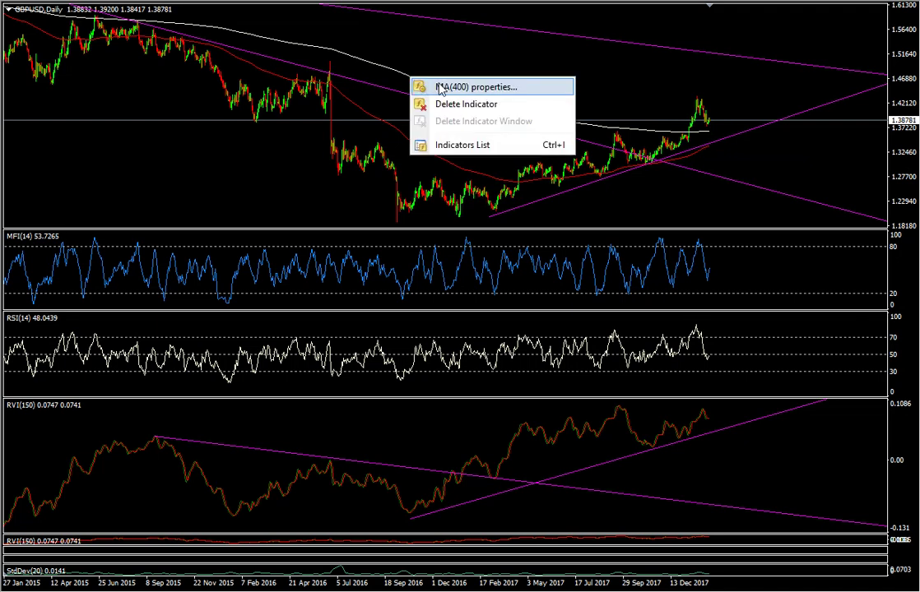
left_click(419, 86)
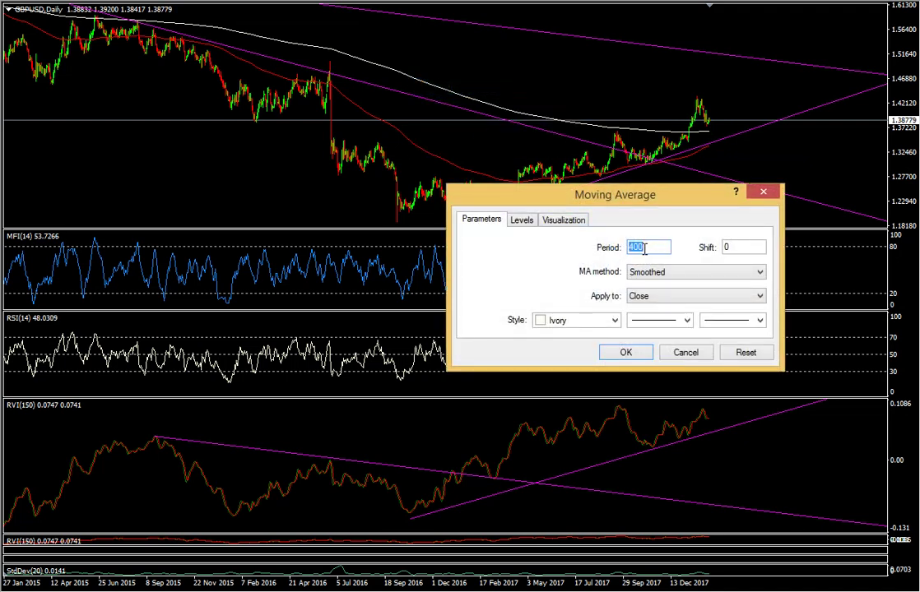
type("1")
left_click(623, 352)
mouse_move(513, 186)
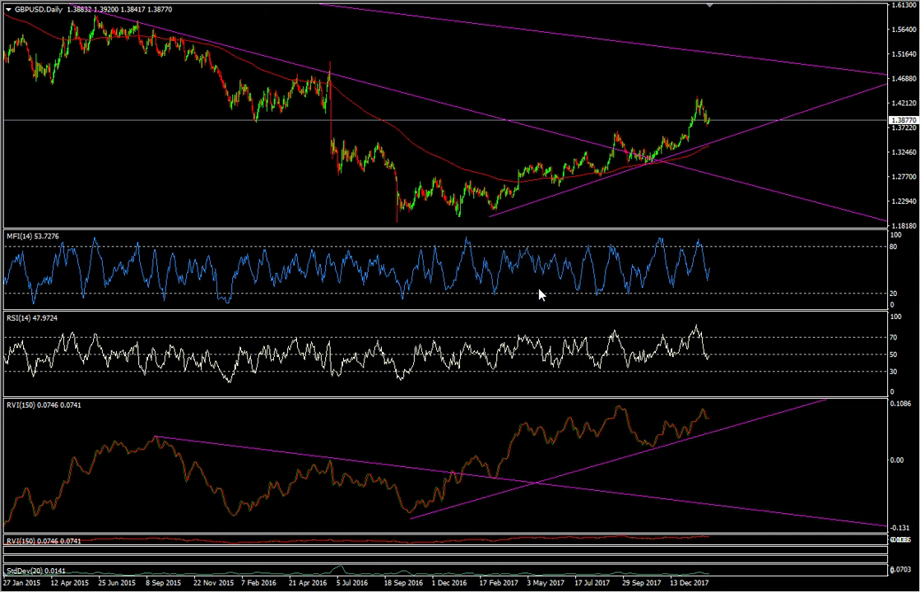
Switch GBPUSD to H4, enable auto scroll, and draw a rising trendline under recent lows
left_click(107, 2)
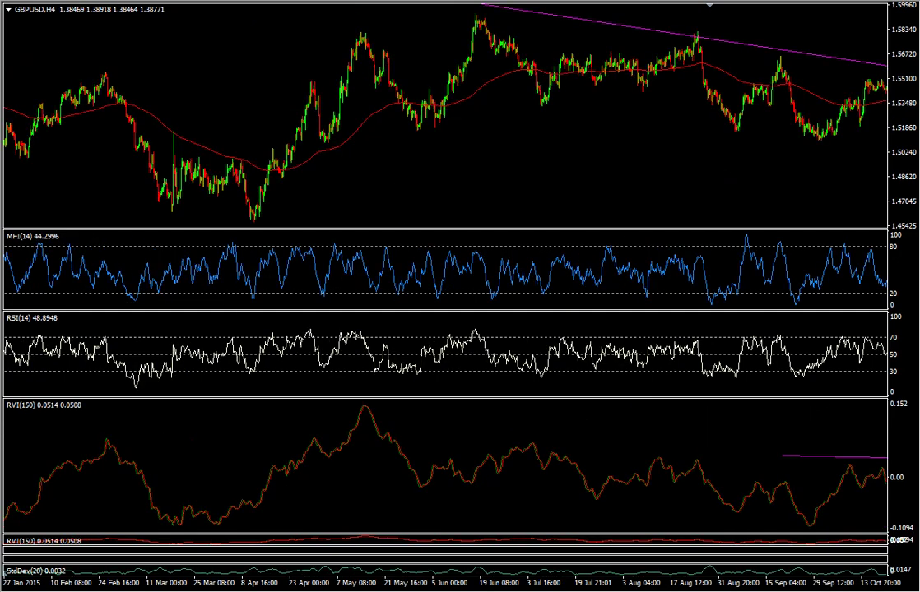
right_click(96, 3)
left_click(146, 156)
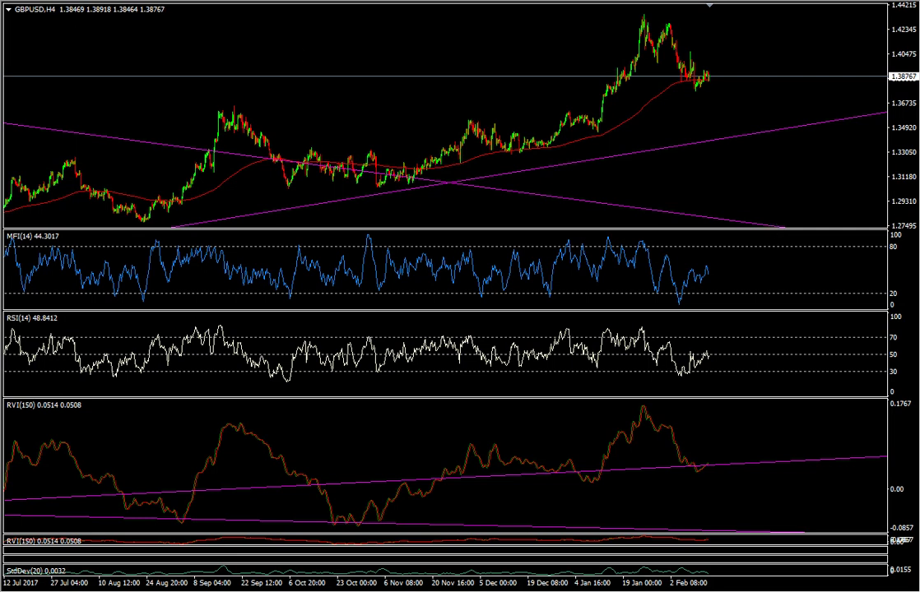
mouse_move(407, 178)
left_mouse_down()
mouse_move(638, 125)
mouse_move(700, 125)
mouse_move(643, 129)
left_mouse_up()
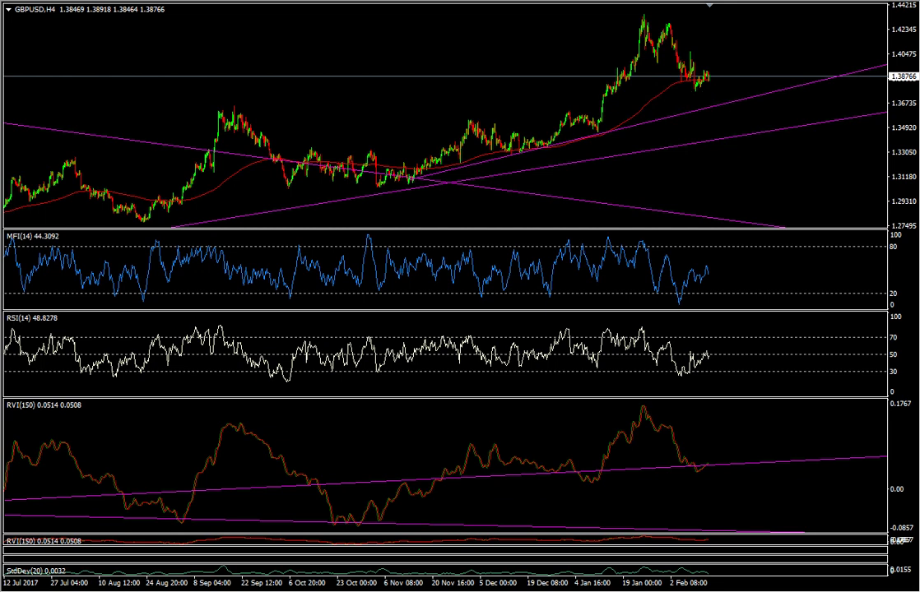
Delete the old RVI trendline and draw a rising RVI line from October and a falling one from January
double_click(503, 475)
right_click(504, 475)
left_click(548, 528)
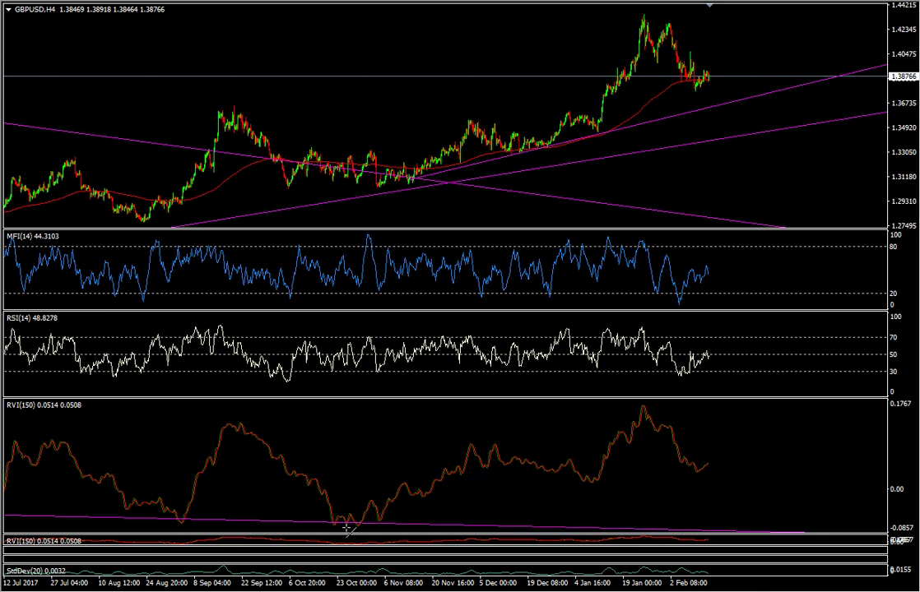
mouse_move(353, 527)
left_mouse_down()
mouse_move(601, 477)
mouse_move(633, 482)
left_mouse_up()
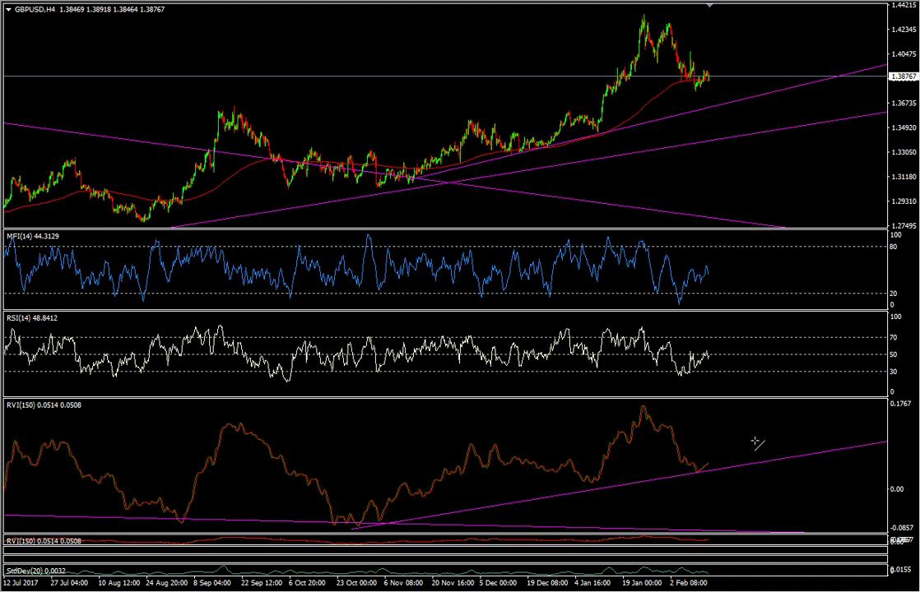
mouse_move(643, 407)
left_mouse_down()
mouse_move(697, 422)
mouse_move(720, 471)
left_mouse_up()
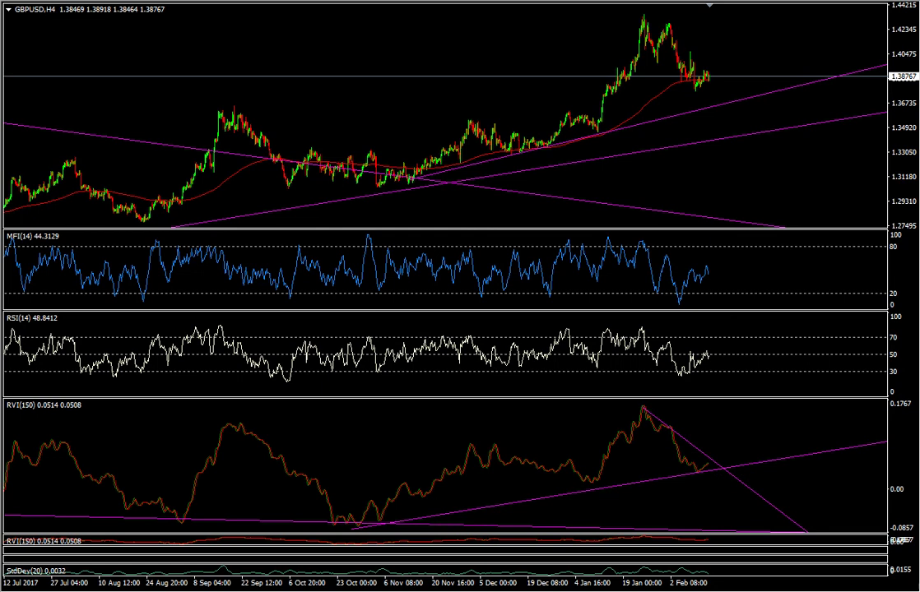
Draw two falling price trendlines from the January highs and a line marking the January high
left_click_drag(643, 15, 776, 55)
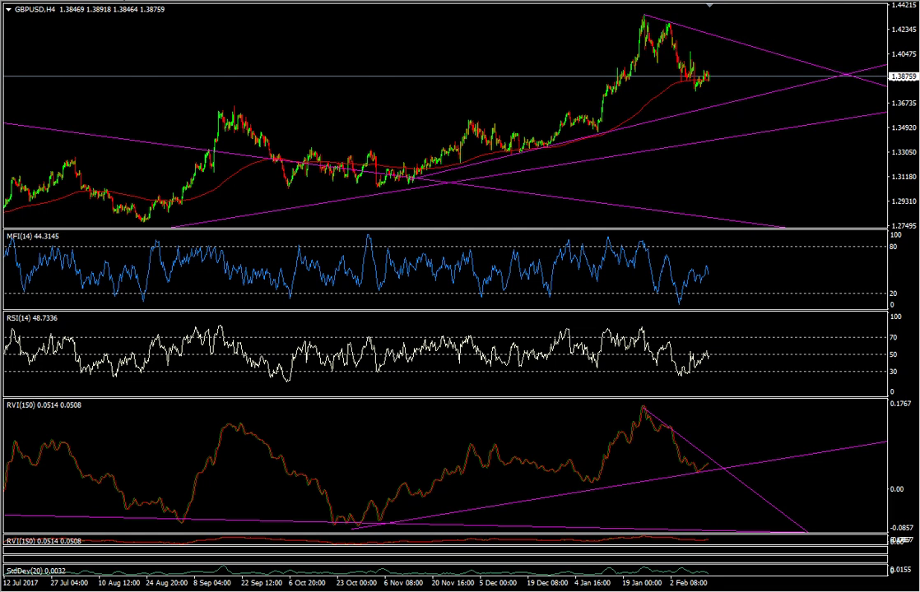
left_click_drag(668, 24, 719, 82)
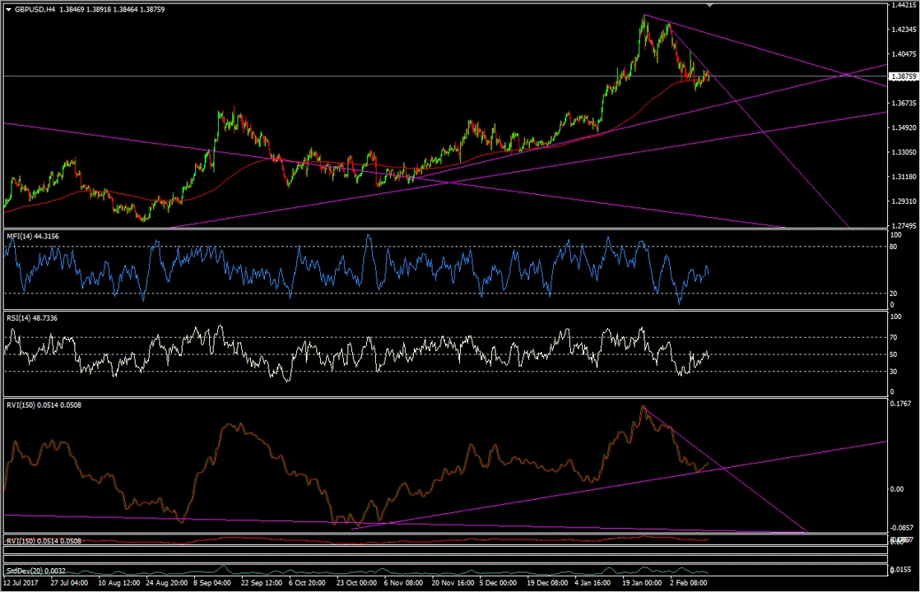
left_click_drag(584, 63, 603, 17)
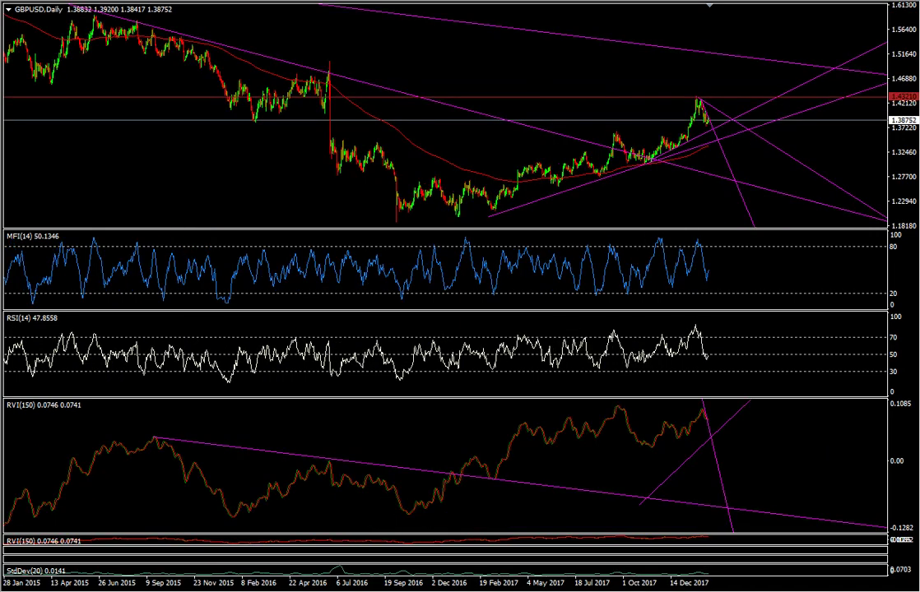
Turn on the crosshair price-and-date readout and return the chart to H4
key("ctrl+f")
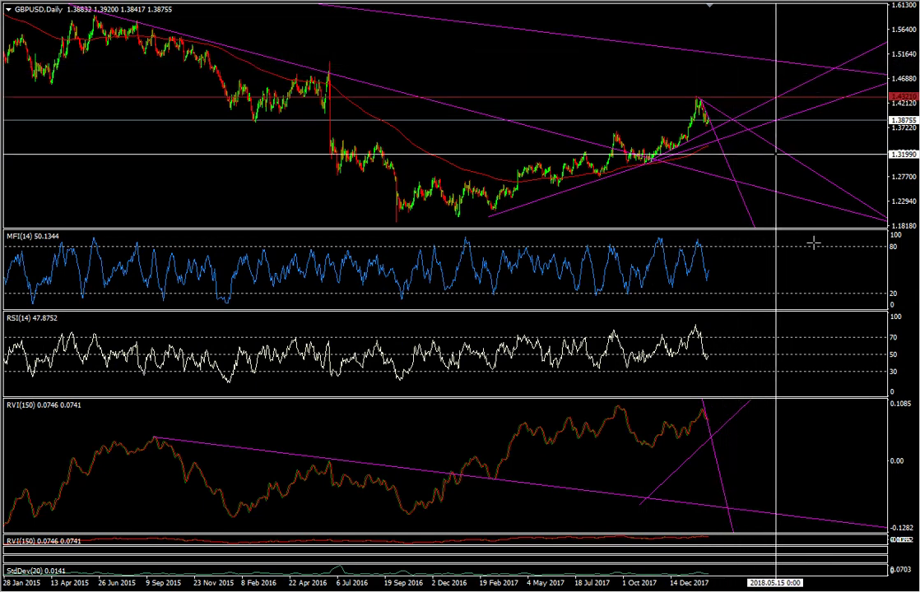
scroll(549, 426, "up", 3)
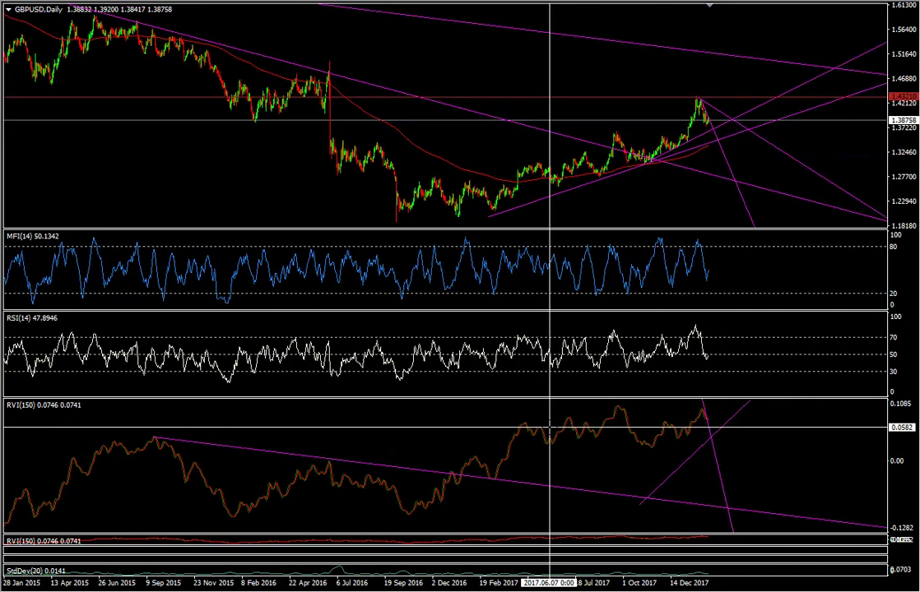
left_click(113, 2)
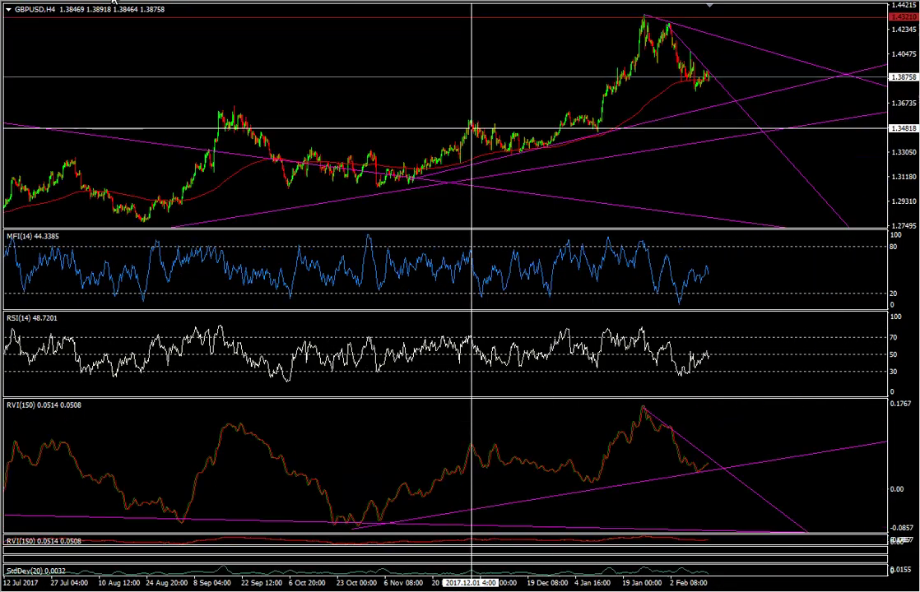